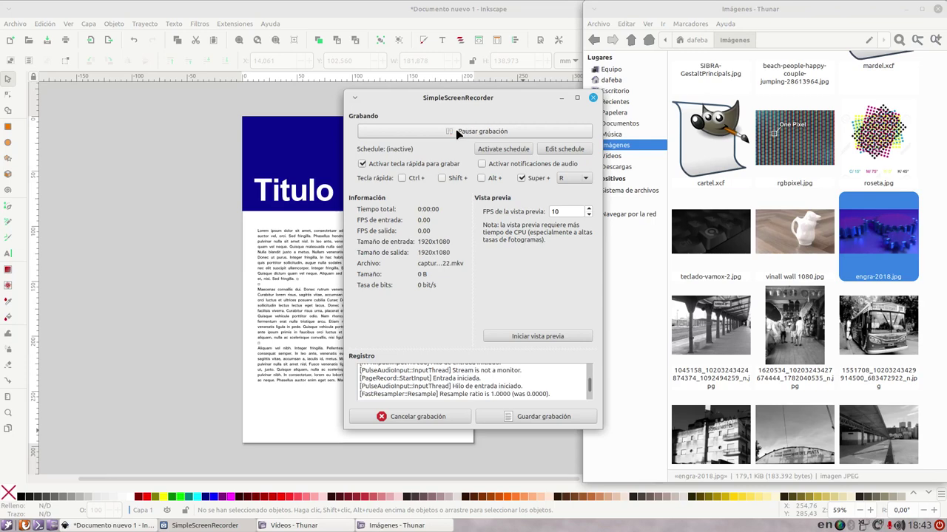
# - Minimize the screen recorder so the Inkscape page with the blue 'Titulo' banner is in front
pyautogui.click(560, 98)
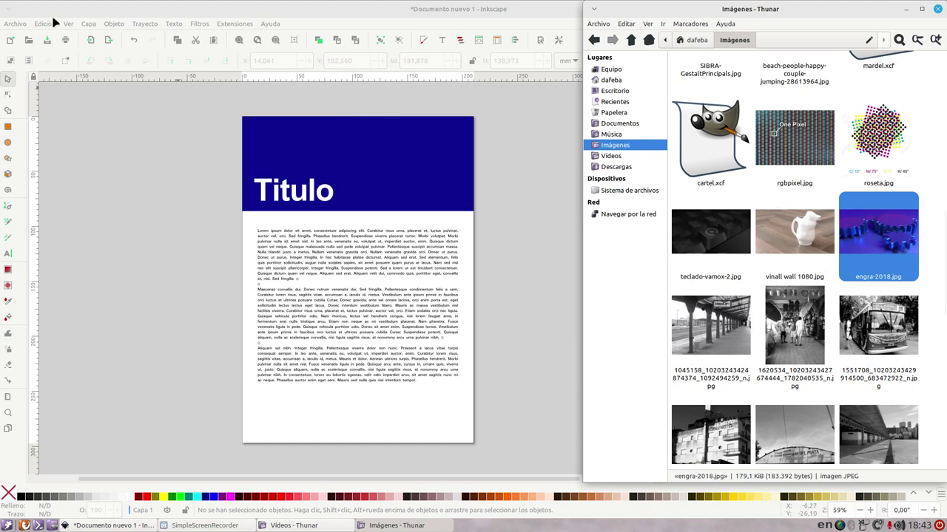
# - Drag engra-2018.jpg from Thunar's Imágenes folder onto the Inkscape canvas
pyautogui.click(14, 23)
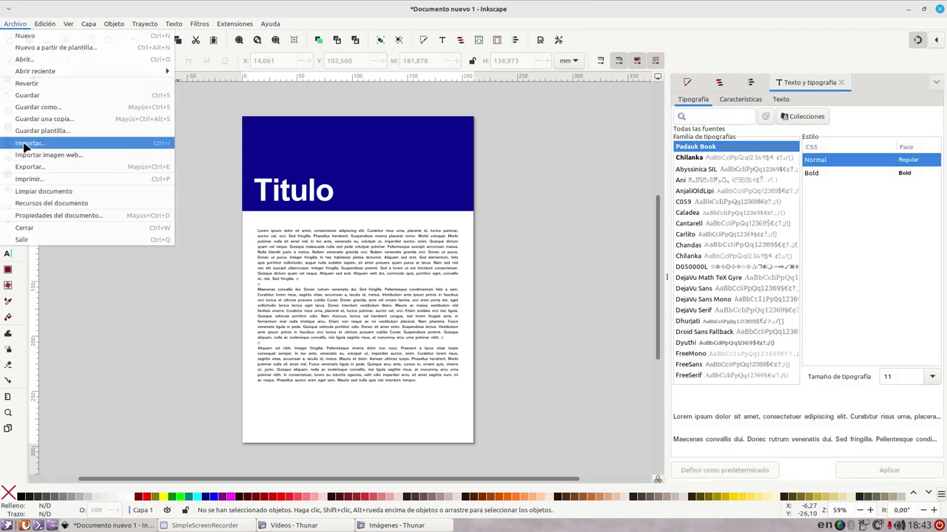
pyautogui.click(74, 303)
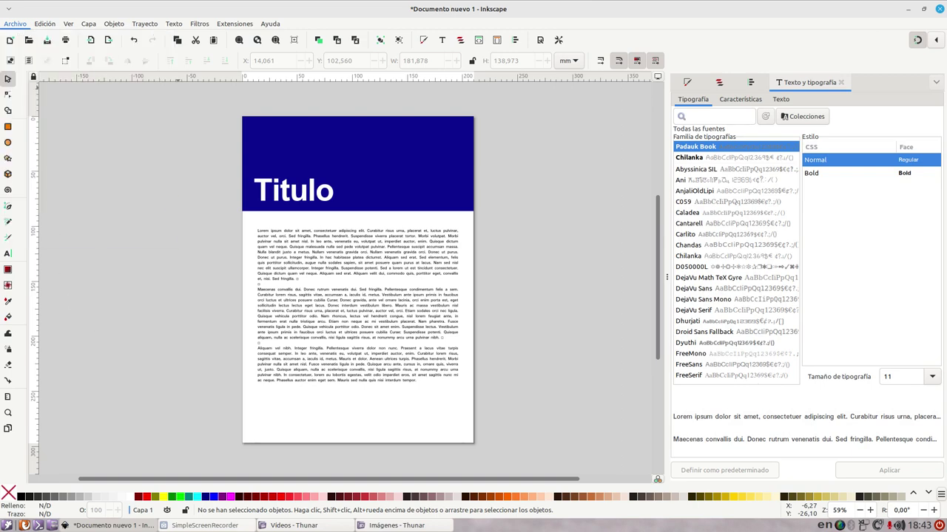
pyautogui.click(367, 526)
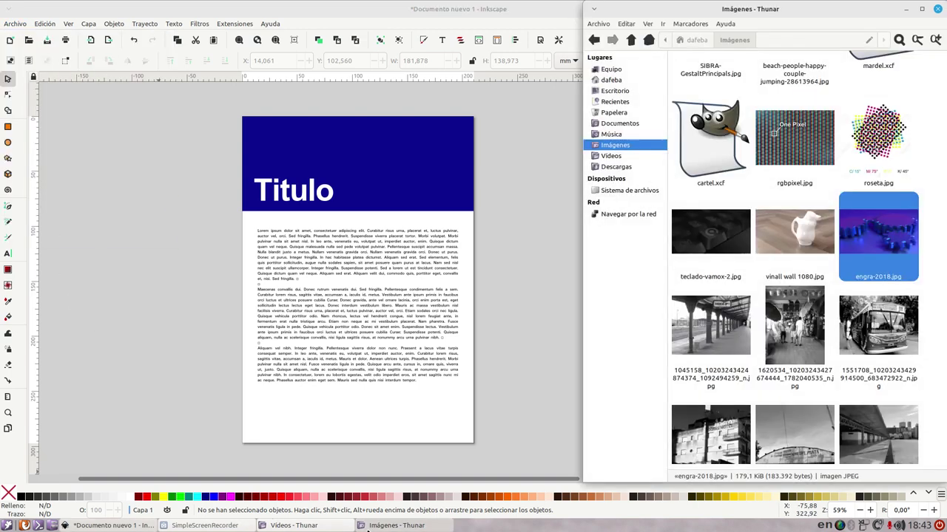
pyautogui.moveTo(880, 234); pyautogui.dragTo(347, 146)
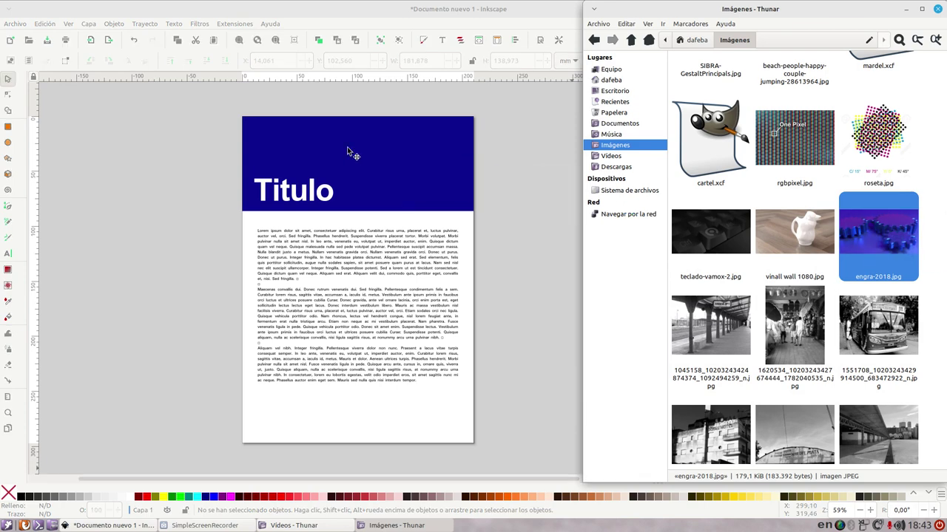
pyautogui.moveTo(708, 15); pyautogui.dragTo(666, 278)
pyautogui.moveTo(851, 497); pyautogui.dragTo(380, 155)
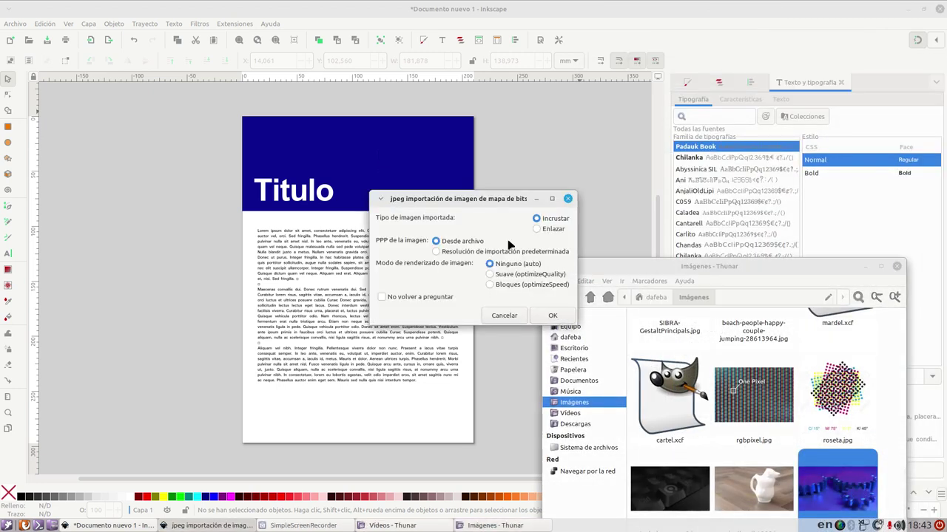
# - Import the gears photo as a linked (Enlazar) image rather than embedded (Incrustar)
pyautogui.click(880, 265)
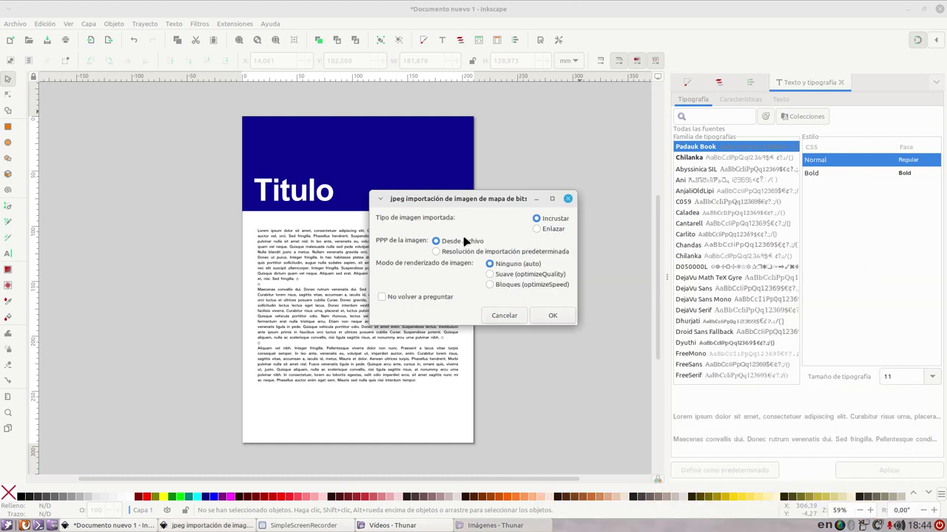
pyautogui.moveTo(481, 205); pyautogui.dragTo(424, 187)
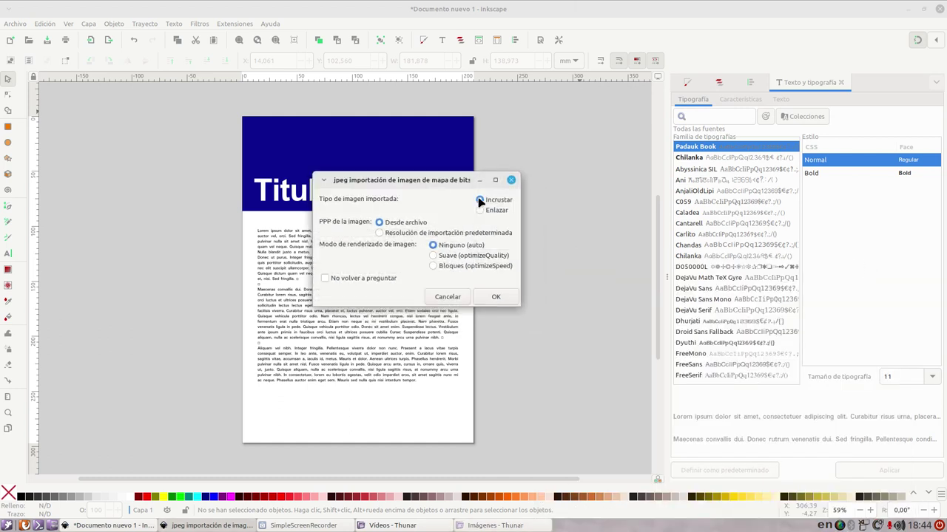
pyautogui.moveTo(536, 218)
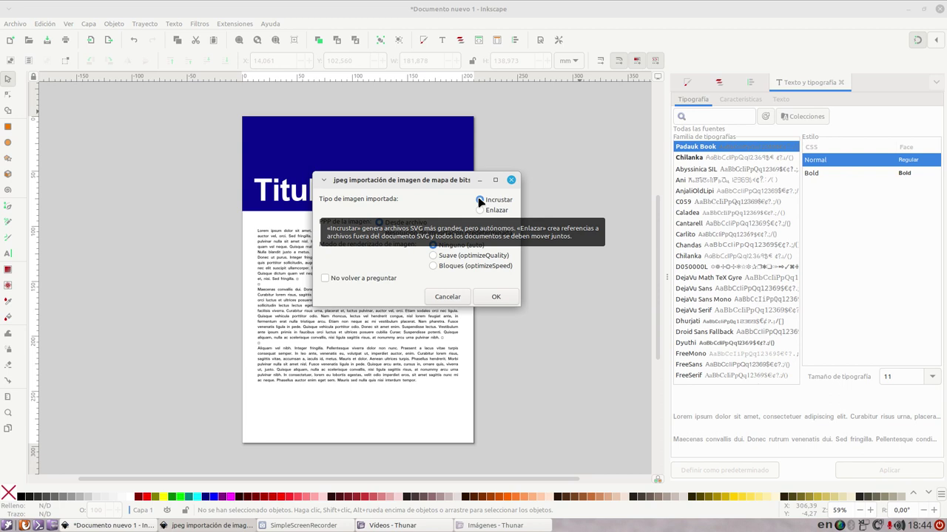
pyautogui.moveTo(492, 204)
pyautogui.click(487, 211)
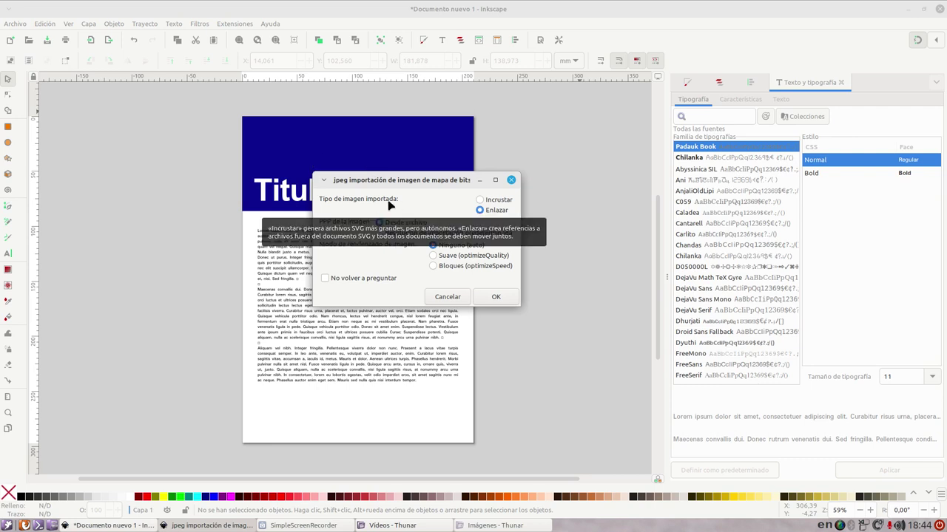
pyautogui.click(495, 296)
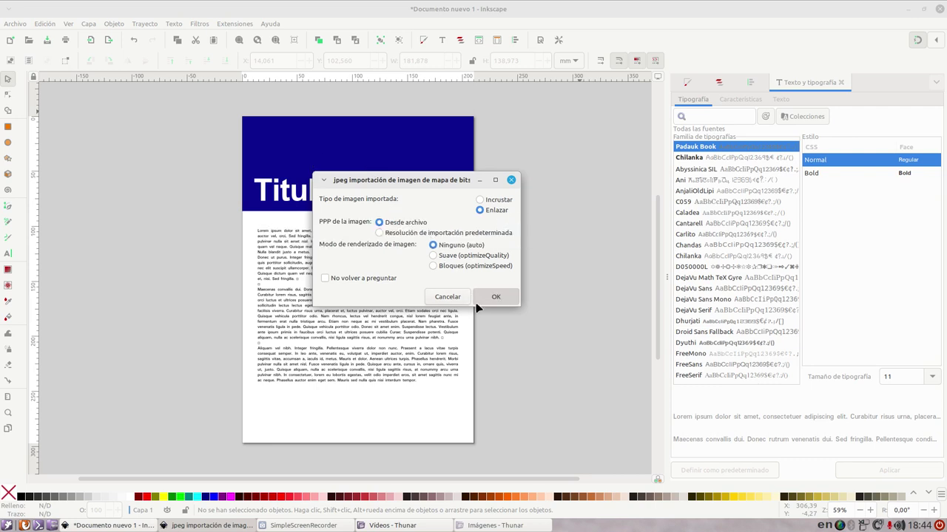
pyautogui.click(485, 300)
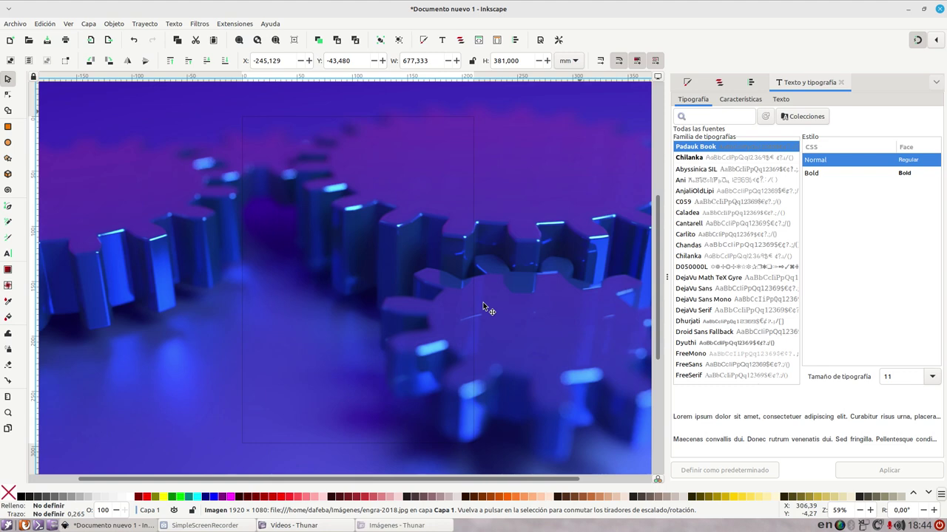
# - Zoom out and shrink the gears photo with its corner handles
pyautogui.press('-')
pyautogui.press('-')
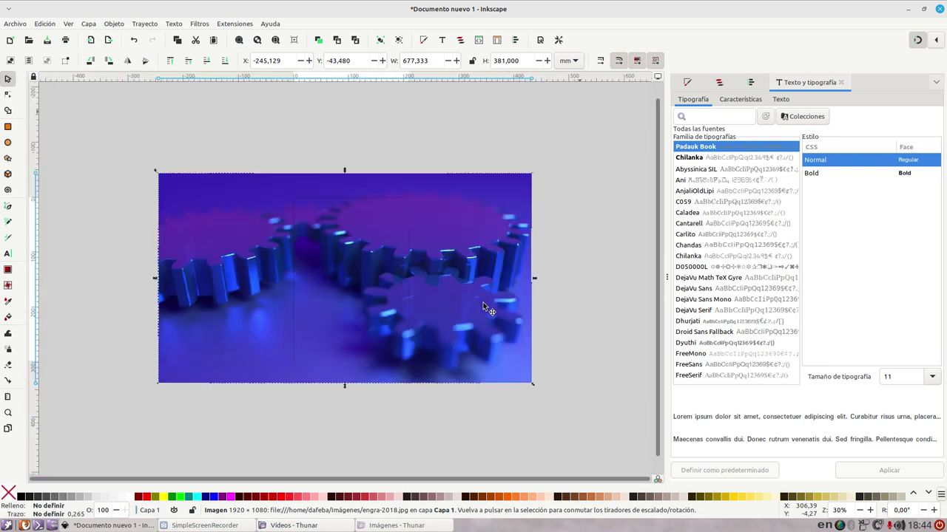
pyautogui.moveTo(155, 386)
pyautogui.mouseDown()
pyautogui.moveTo(224, 359)
pyautogui.moveTo(337, 243)
pyautogui.mouseUp()
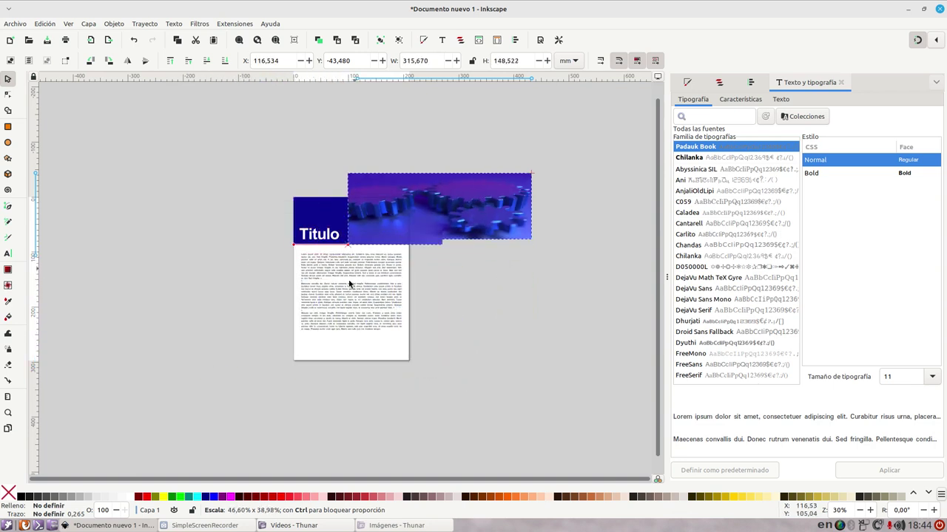
pyautogui.moveTo(337, 244)
pyautogui.mouseDown()
pyautogui.moveTo(223, 359)
pyautogui.moveTo(313, 323)
pyautogui.moveTo(404, 253)
pyautogui.mouseUp()
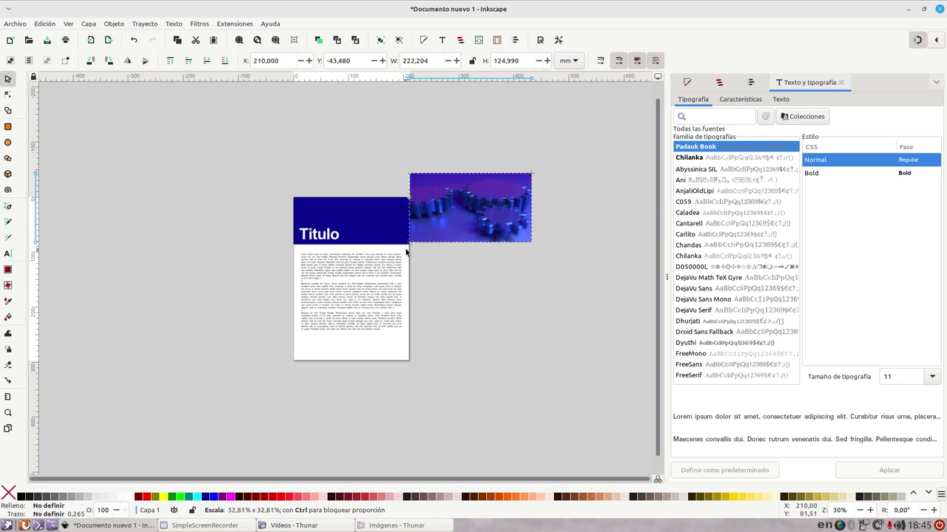
pyautogui.moveTo(417, 230); pyautogui.dragTo(296, 220)
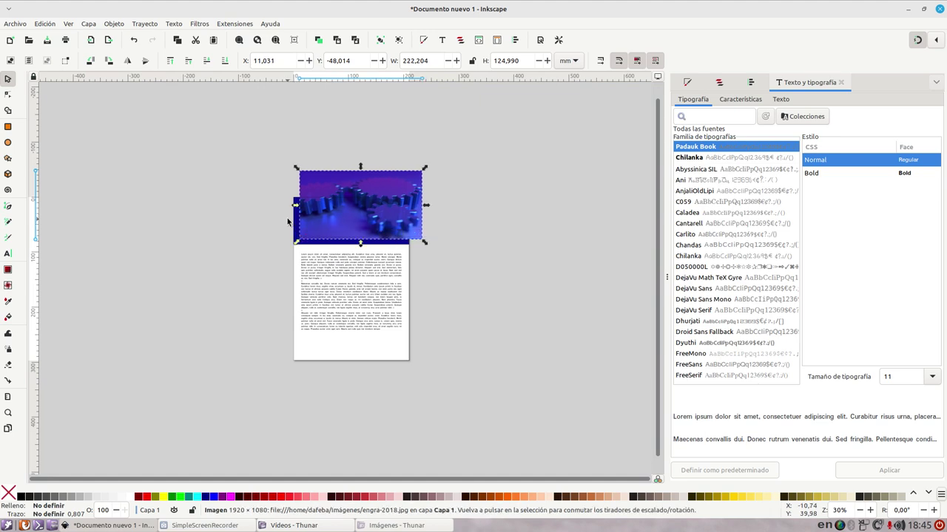
# - Move the photo to the page top and stretch it to the 210 mm page width
pyautogui.scroll(3, 326, 230)
pyautogui.scroll(1, 355, 235)
pyautogui.scroll(2, 377, 240)
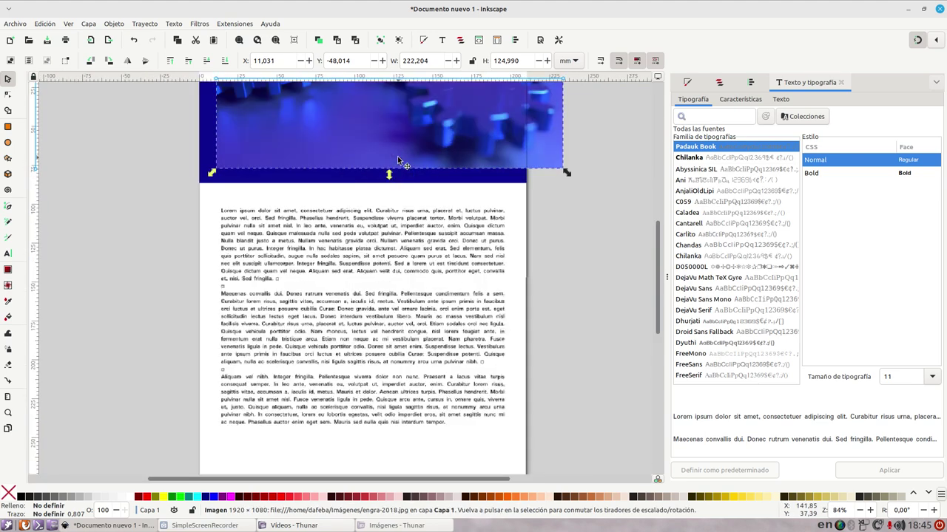
pyautogui.scroll(2, 389, 244)
pyautogui.moveTo(425, 210); pyautogui.dragTo(385, 231)
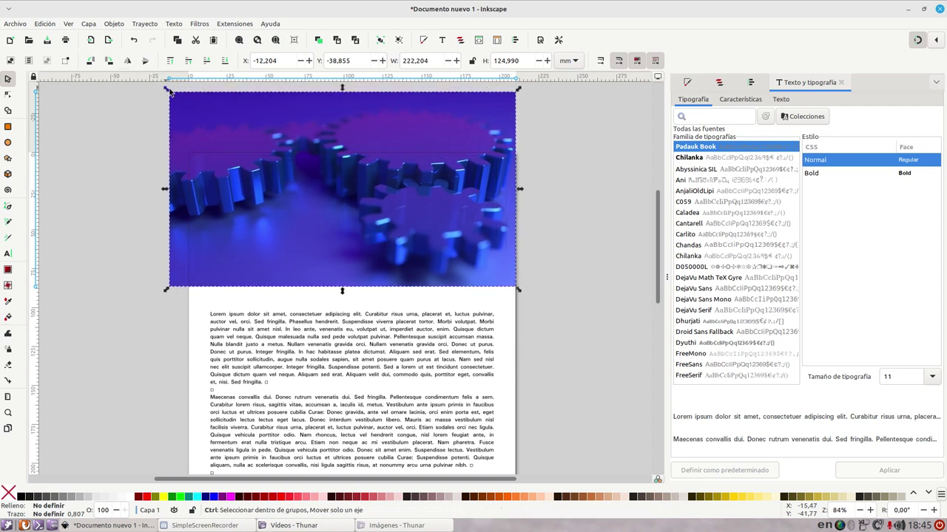
pyautogui.moveTo(165, 88); pyautogui.dragTo(181, 96)
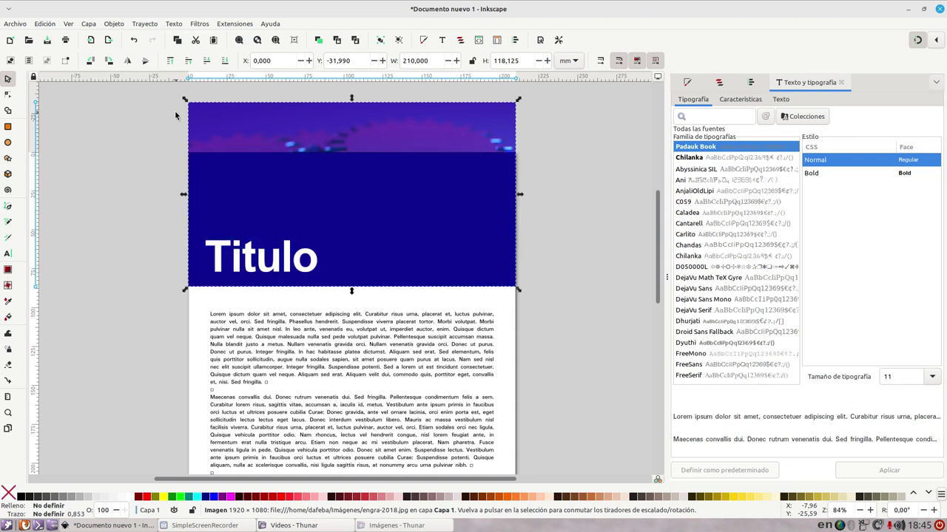
# - Clip the gears photo to the blue banner rectangle via Objeto > Recorte > Aplicar recorte
pyautogui.click(299, 205)
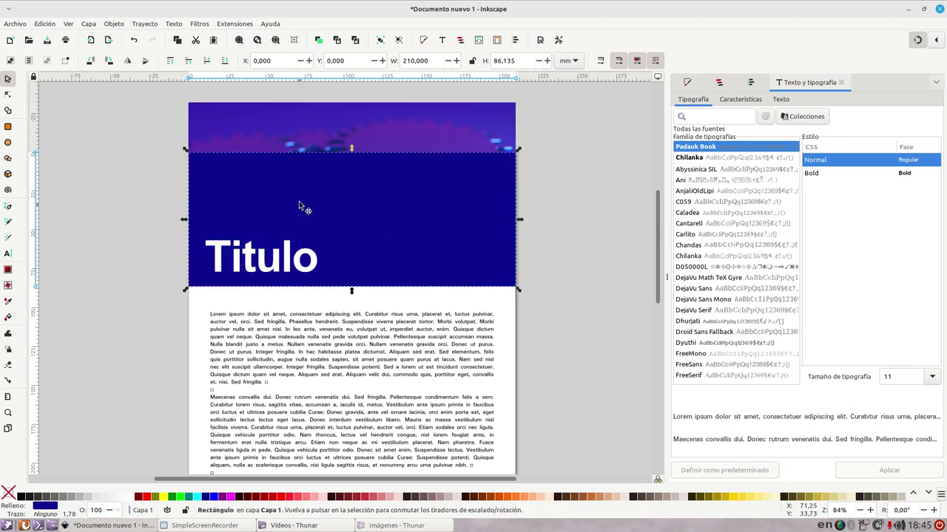
pyautogui.press('shift')
pyautogui.keyDown('shift'); pyautogui.click(312, 125); pyautogui.keyUp('shift')
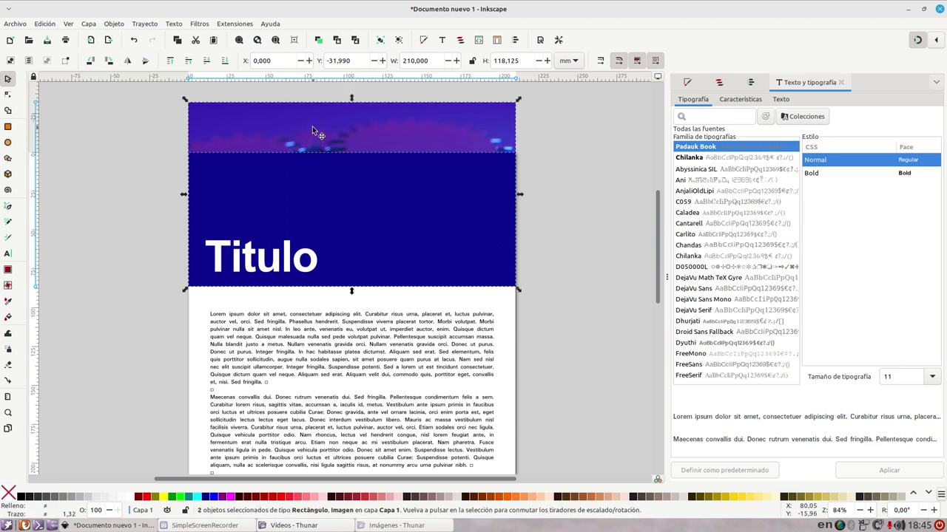
pyautogui.click(115, 24)
pyautogui.moveTo(127, 142)
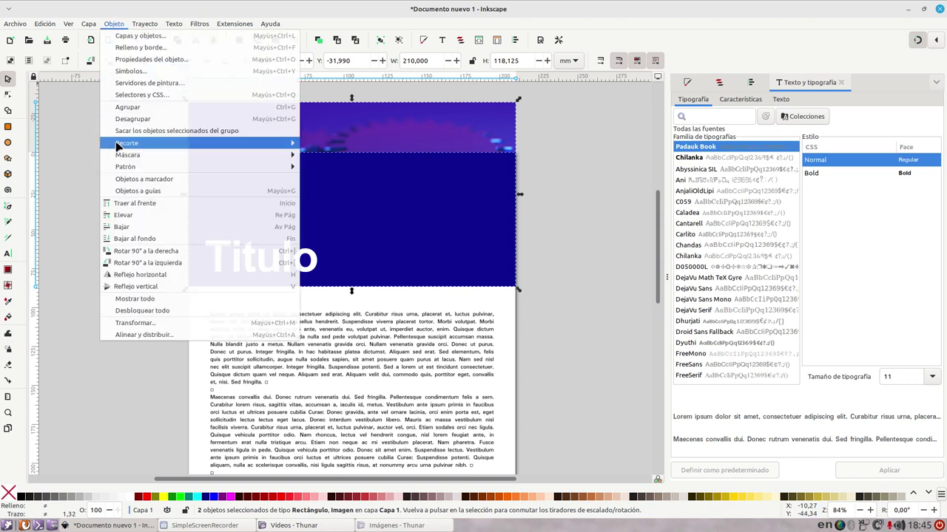
pyautogui.click(347, 143)
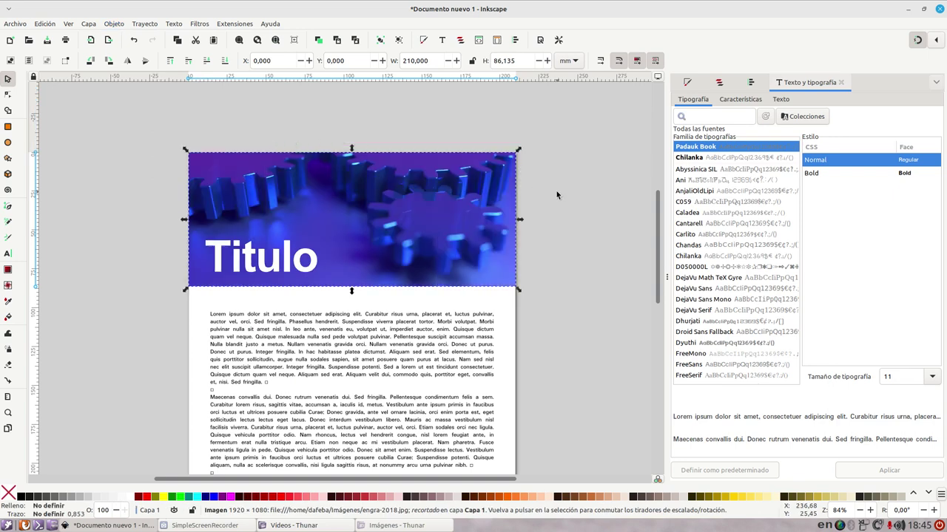
pyautogui.click(556, 259)
pyautogui.scroll(-3, 560, 240)
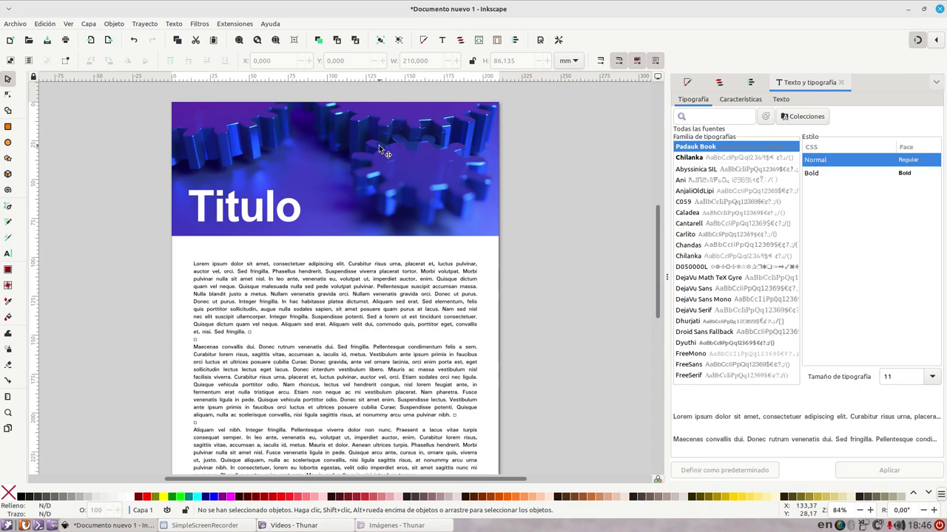
pyautogui.press('+')
pyautogui.press('+')
pyautogui.press('+')
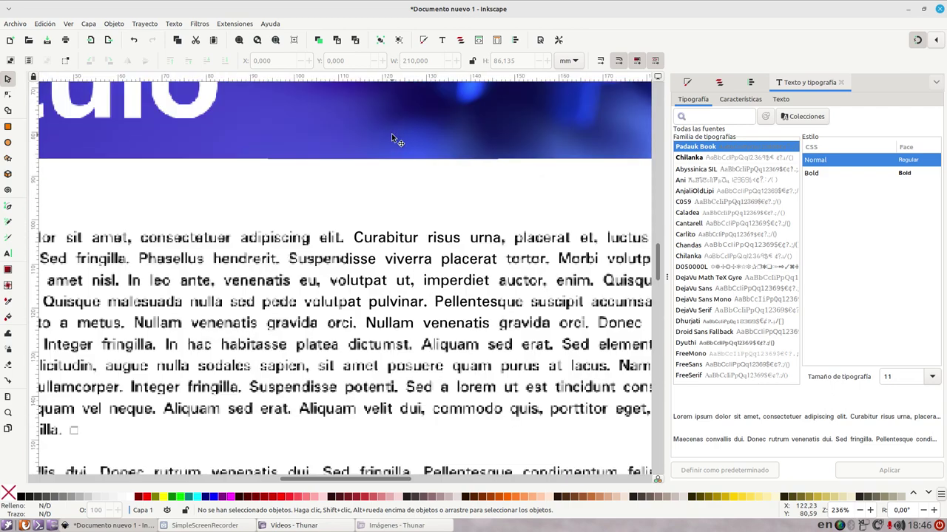
pyautogui.moveTo(353, 193); pyautogui.dragTo(239, 357)
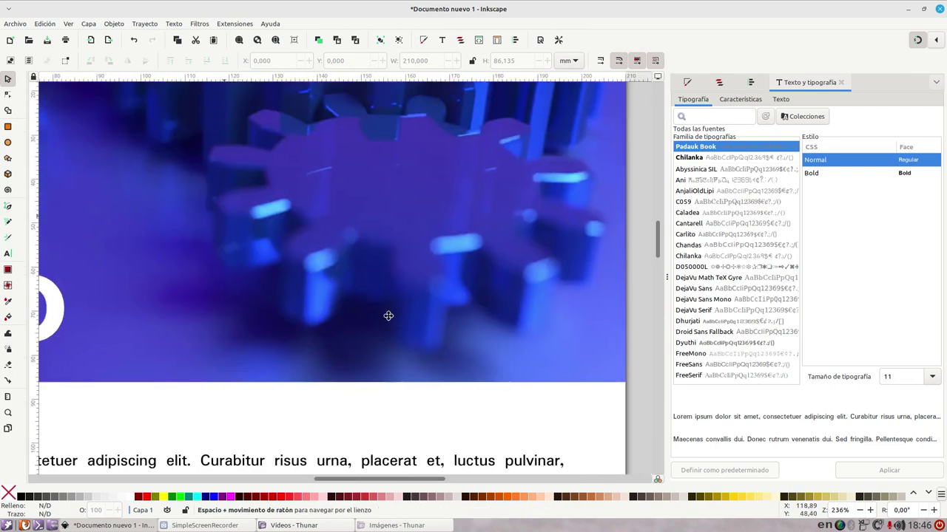
pyautogui.moveTo(387, 317); pyautogui.dragTo(523, 387)
pyautogui.moveTo(317, 321); pyautogui.dragTo(295, 268)
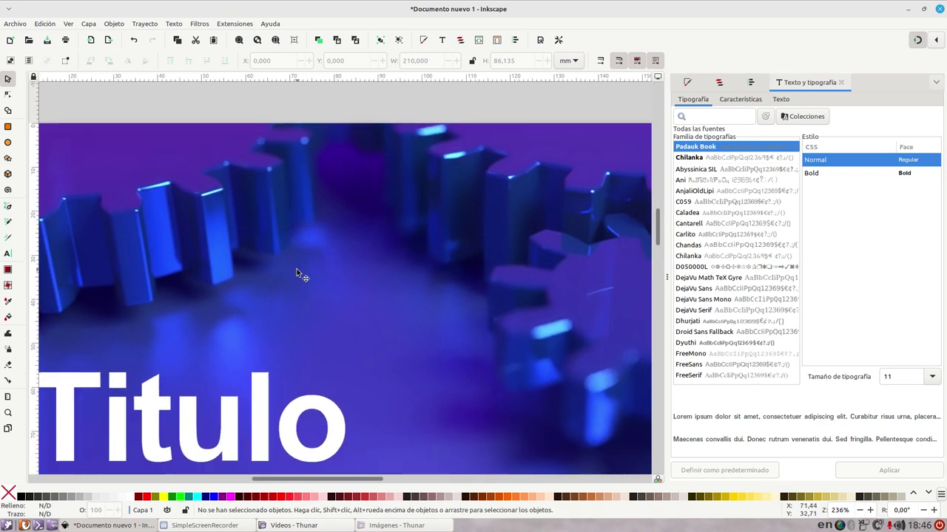
pyautogui.press('-')
pyautogui.press('-')
pyautogui.press('-')
pyautogui.scroll(-1, 334, 328)
pyautogui.scroll(-1, 348, 285)
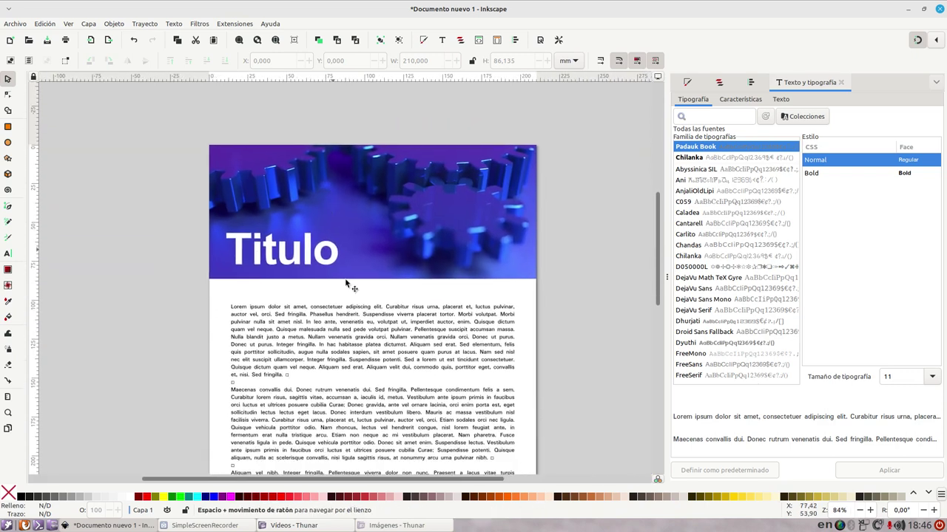
pyautogui.scroll(-3, 349, 309)
pyautogui.scroll(-2, 344, 244)
pyautogui.scroll(-2, 339, 231)
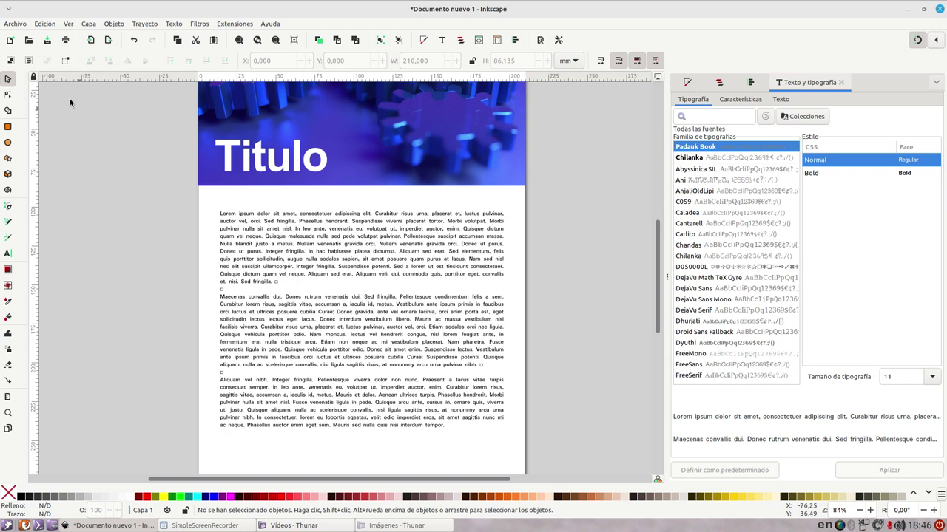
# - Save the document as 'ejemplo hoja.svg', replacing the old name dibujo
pyautogui.click(14, 24)
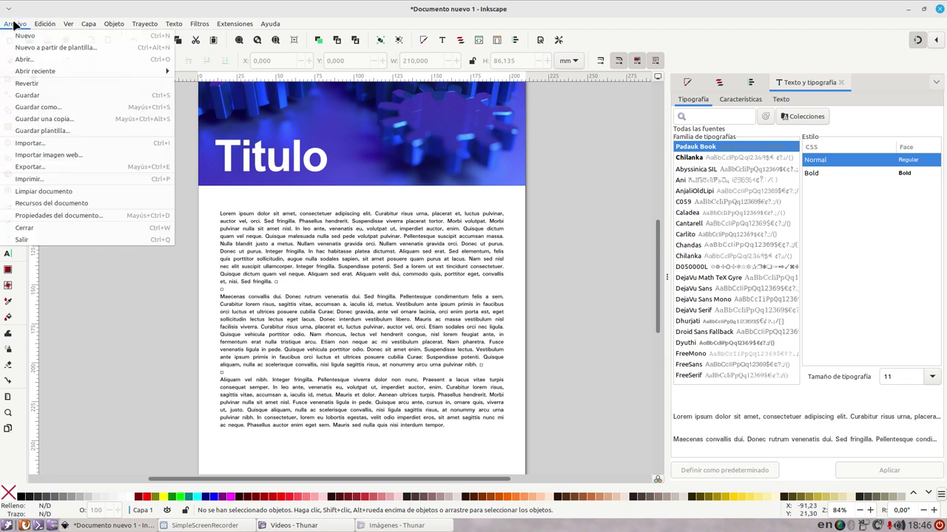
pyautogui.click(56, 116)
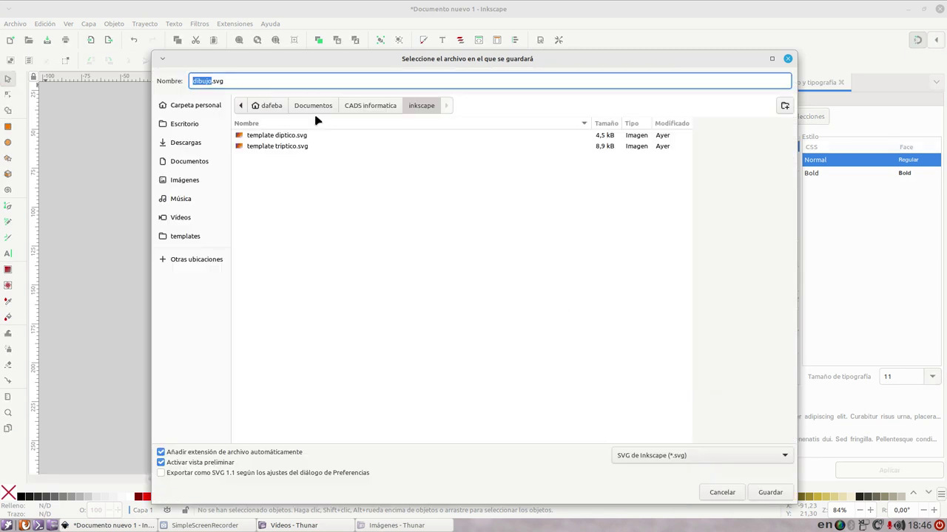
pyautogui.click(284, 82)
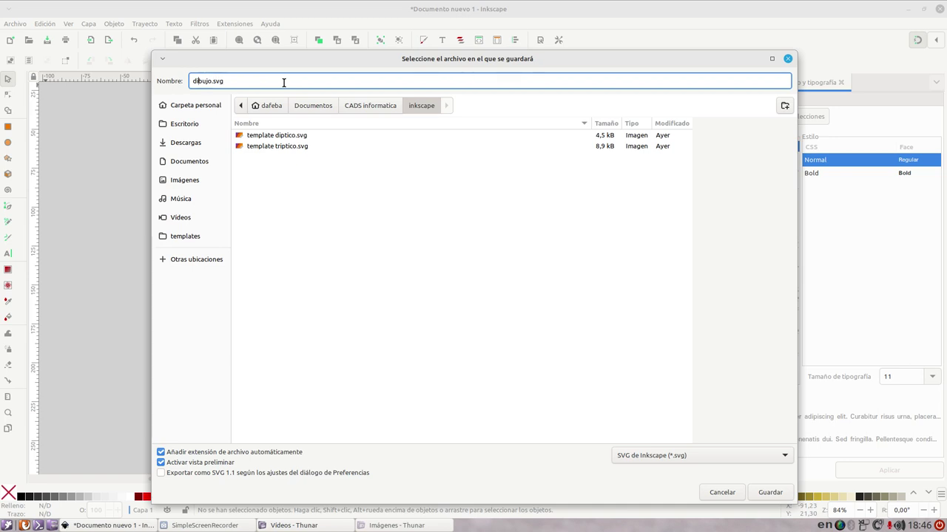
pyautogui.press('Left')
pyautogui.press('Left')
pyautogui.write('ej')
pyautogui.write('empl')
pyautogui.write('h')
pyautogui.write('oja')
pyautogui.press('Delete')
pyautogui.press('Delete')
pyautogui.press('Delete')
pyautogui.press('Delete')
pyautogui.press('Delete')
pyautogui.press('Delete')
pyautogui.press('Return')
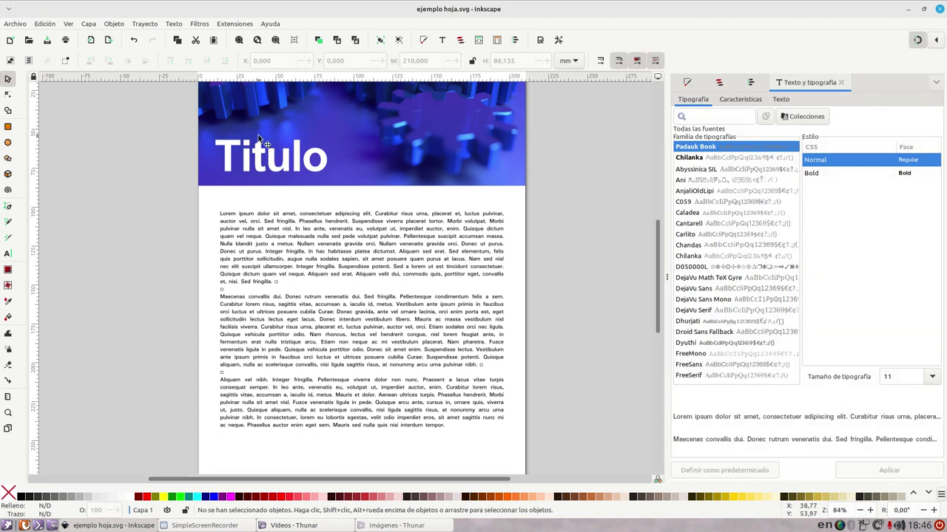
# - Save a copy as 'ejemplo hoja.pdf' in 'Formato de documento portable (*.pdf)' format
pyautogui.click(22, 24)
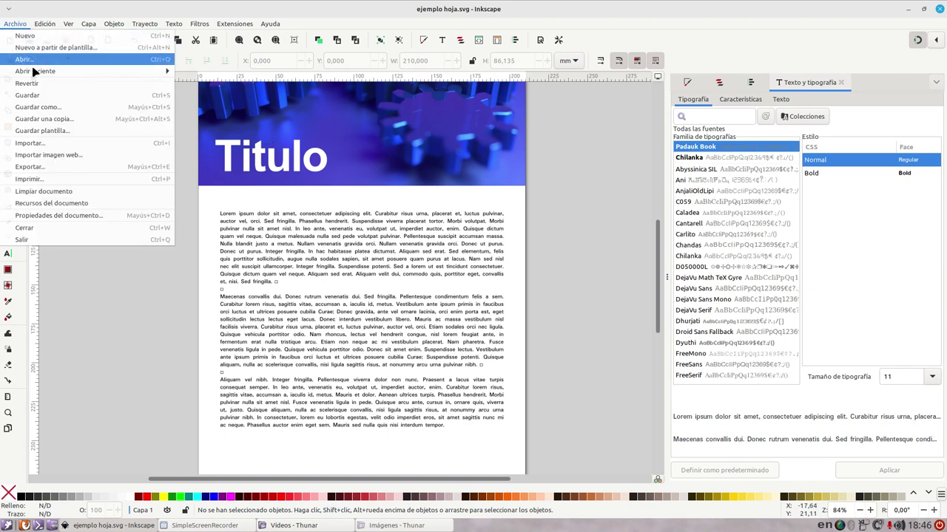
pyautogui.click(51, 120)
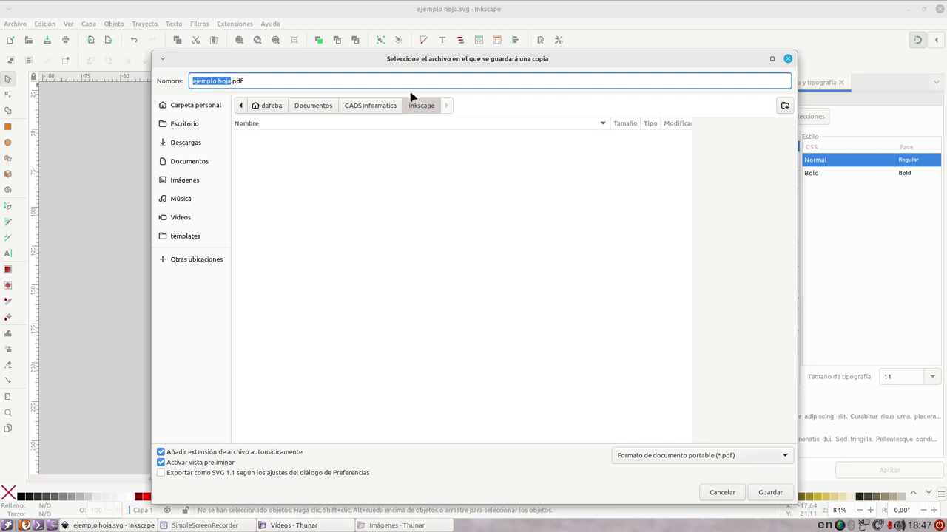
pyautogui.click(721, 457)
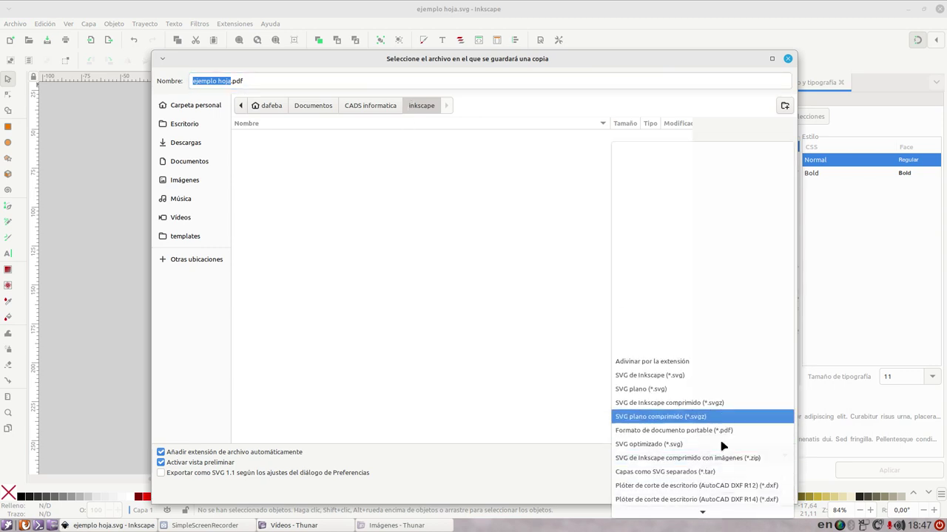
pyautogui.click(721, 434)
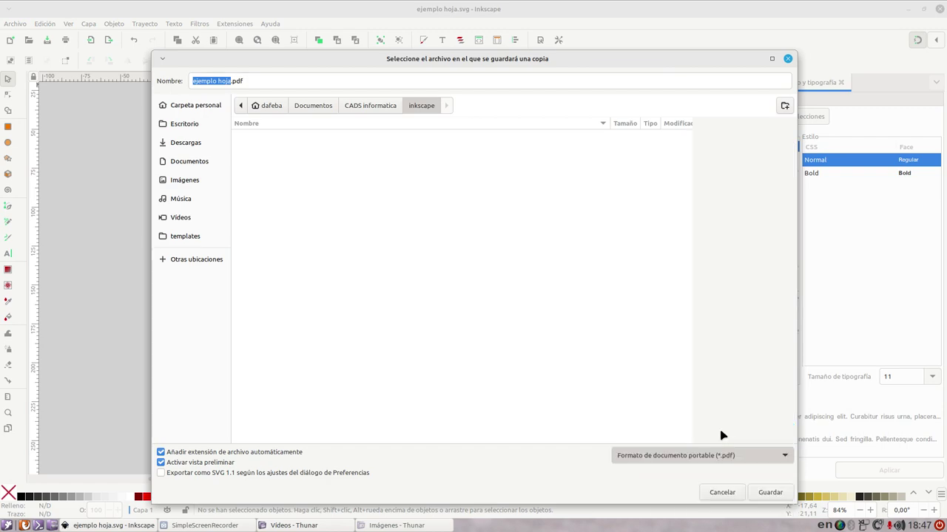
pyautogui.click(766, 494)
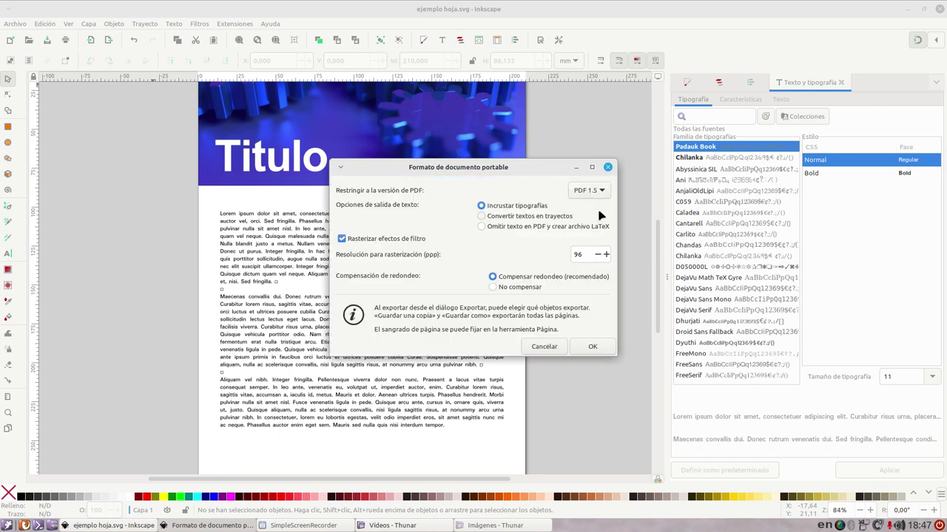
# - Accept the default PDF 1.5 embedded-font options to write the PDF copy
pyautogui.click(592, 347)
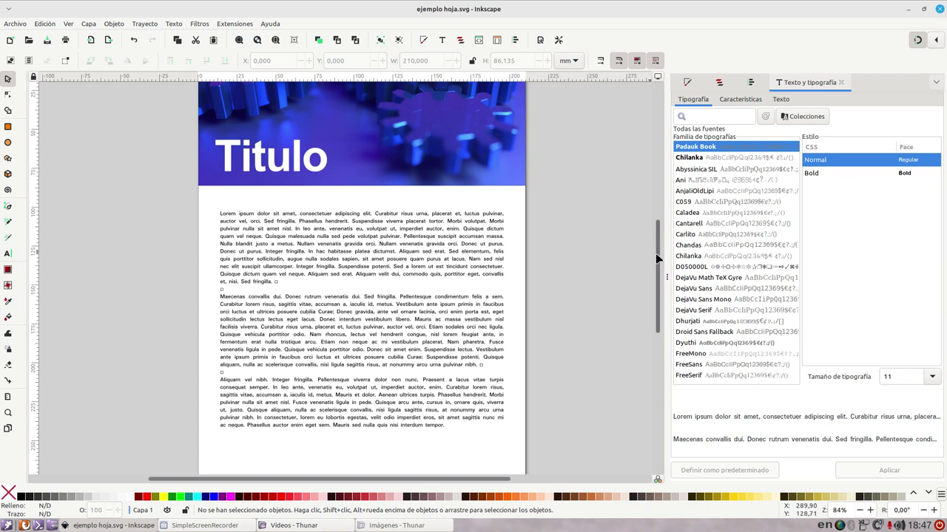
pyautogui.scroll(1, 658, 259)
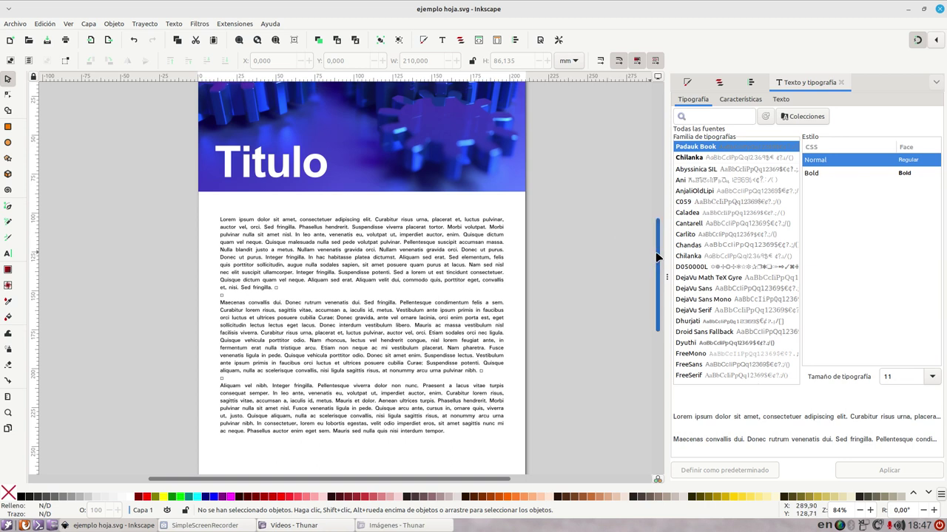
pyautogui.rightClick(840, 525)
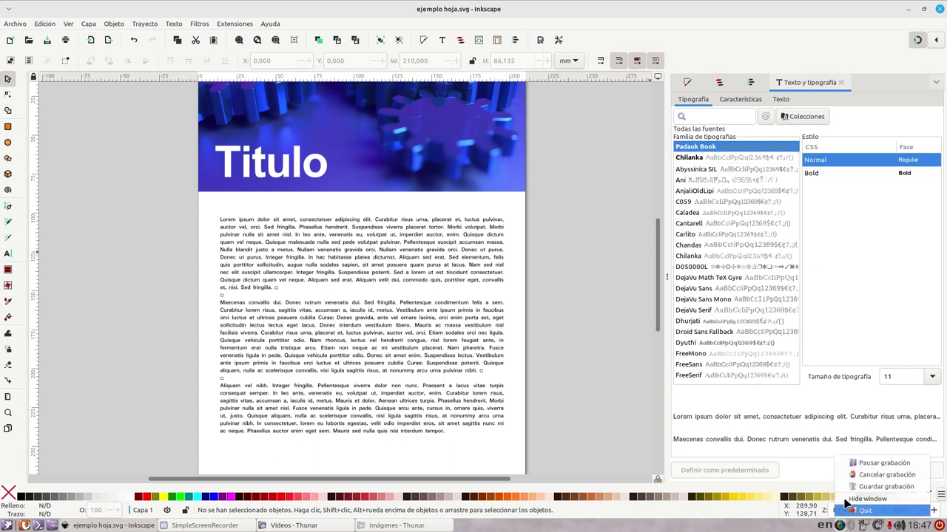